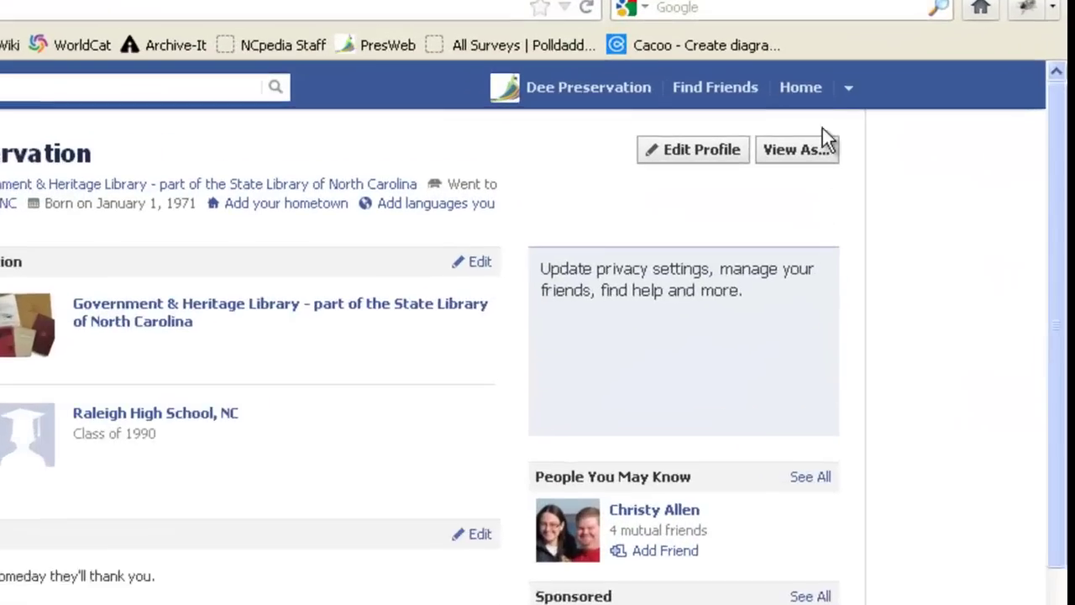
Step: Request a downloadable archive of the Facebook data from the account settings and acknowledge the request
left_click(819, 90)
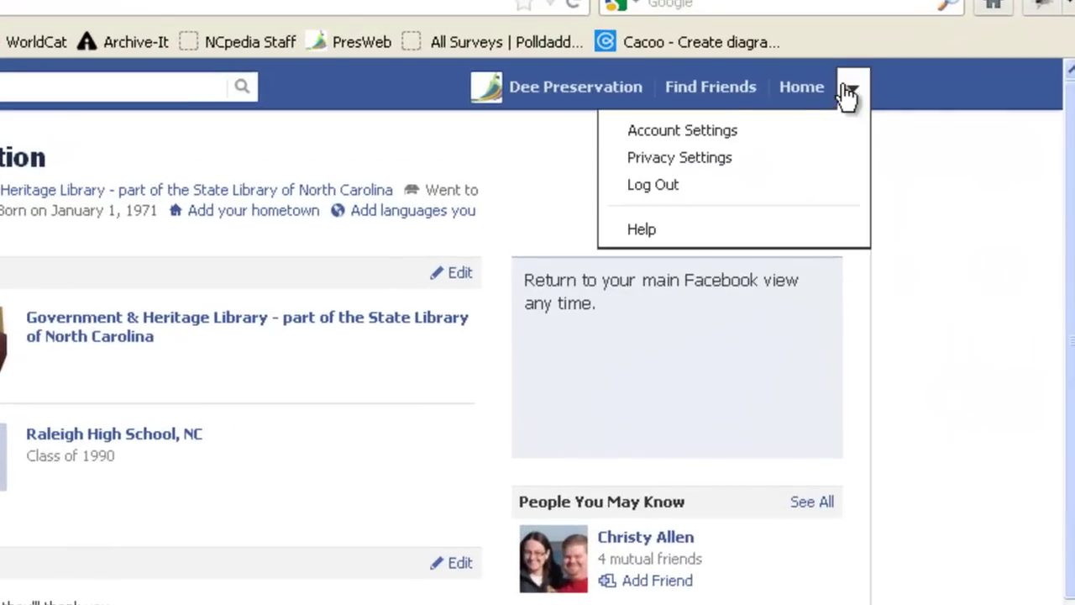
left_click(707, 133)
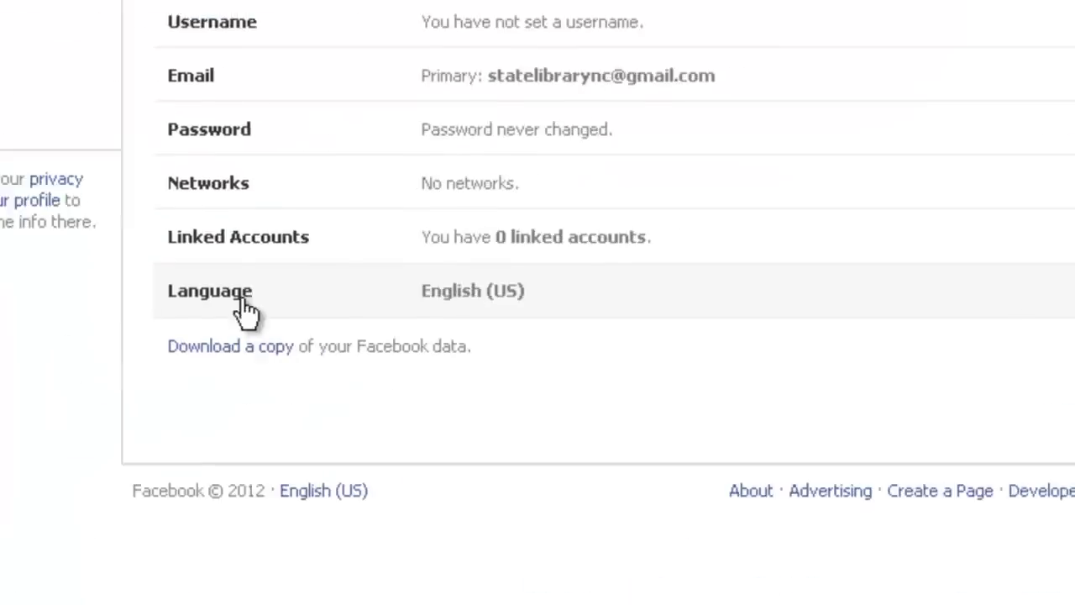
left_click(225, 348)
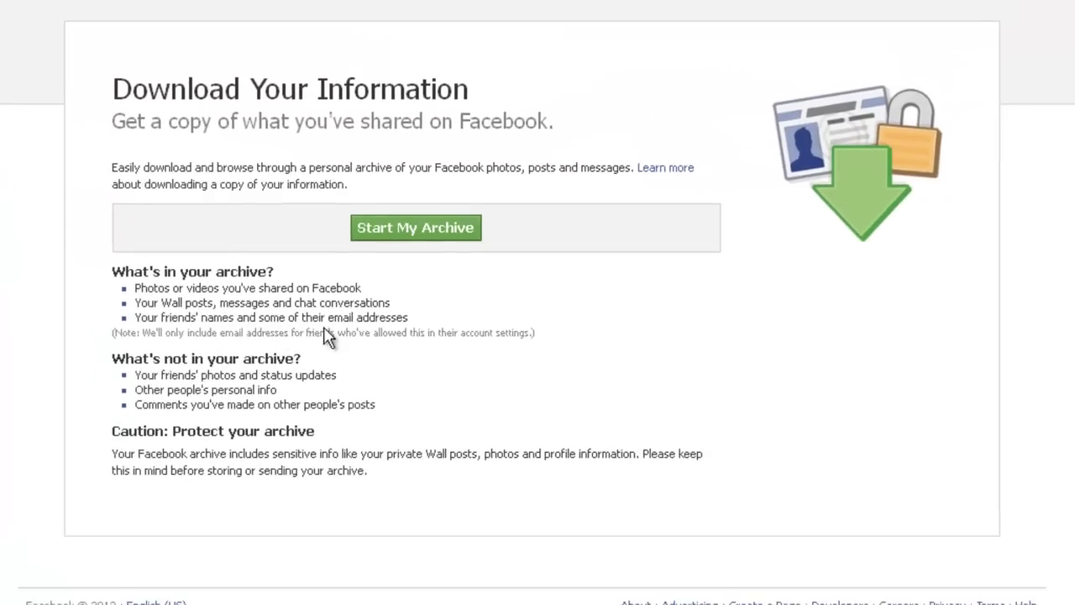
left_click(429, 239)
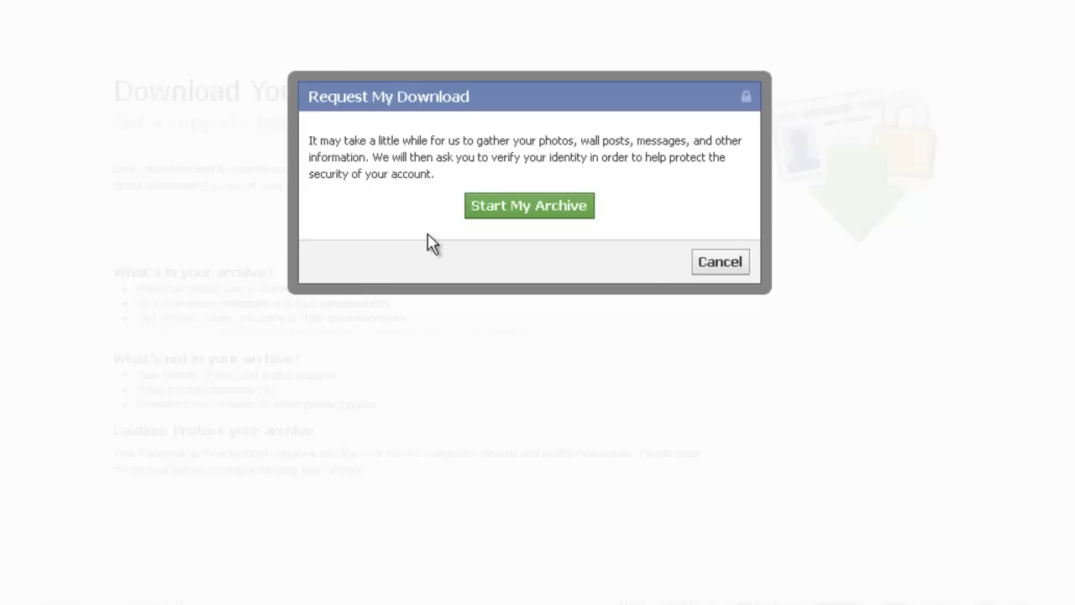
left_click(507, 211)
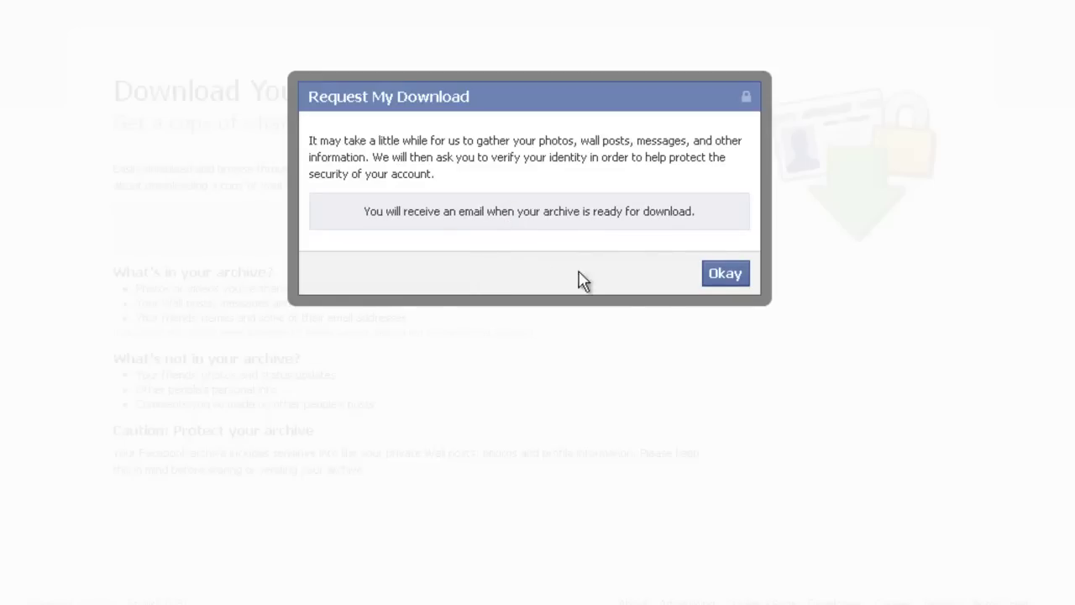
left_click(726, 274)
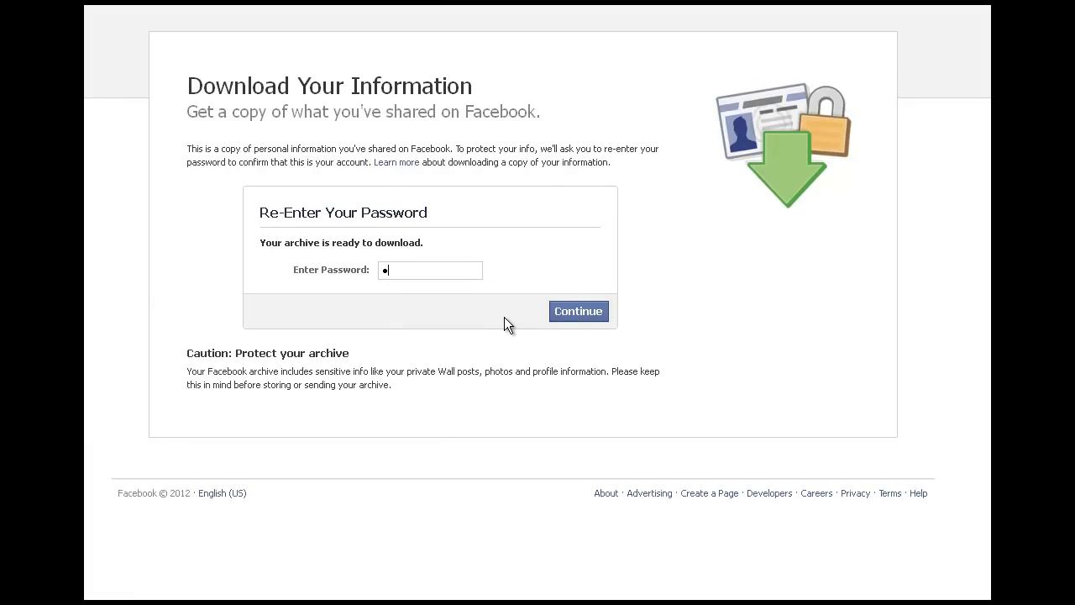
Step: Re-enter the account password and download the finished archive zip with the Open with option
type("••••")
left_click(565, 312)
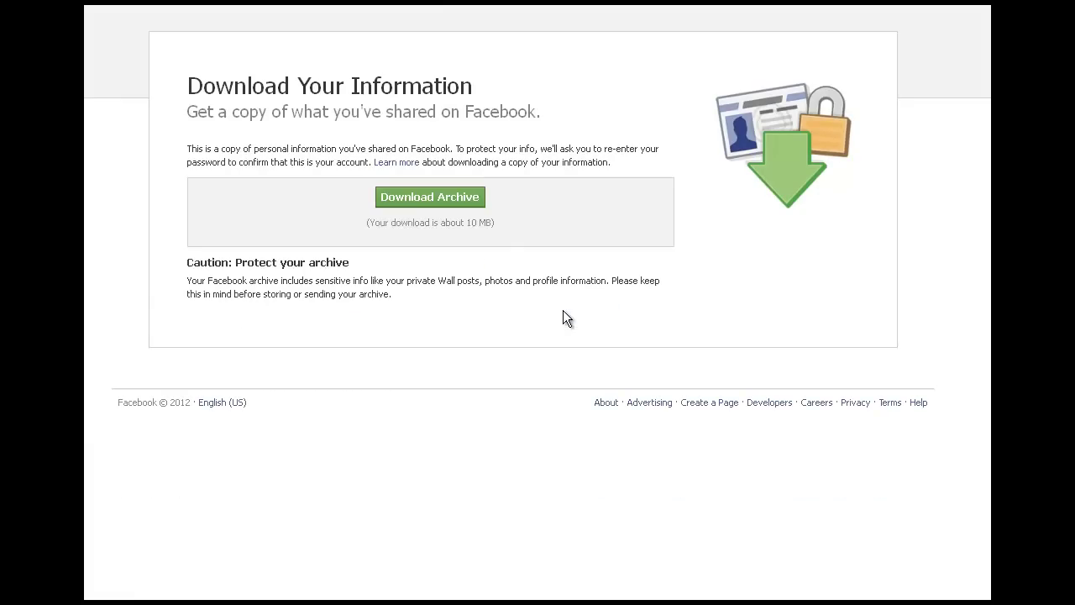
left_click(446, 204)
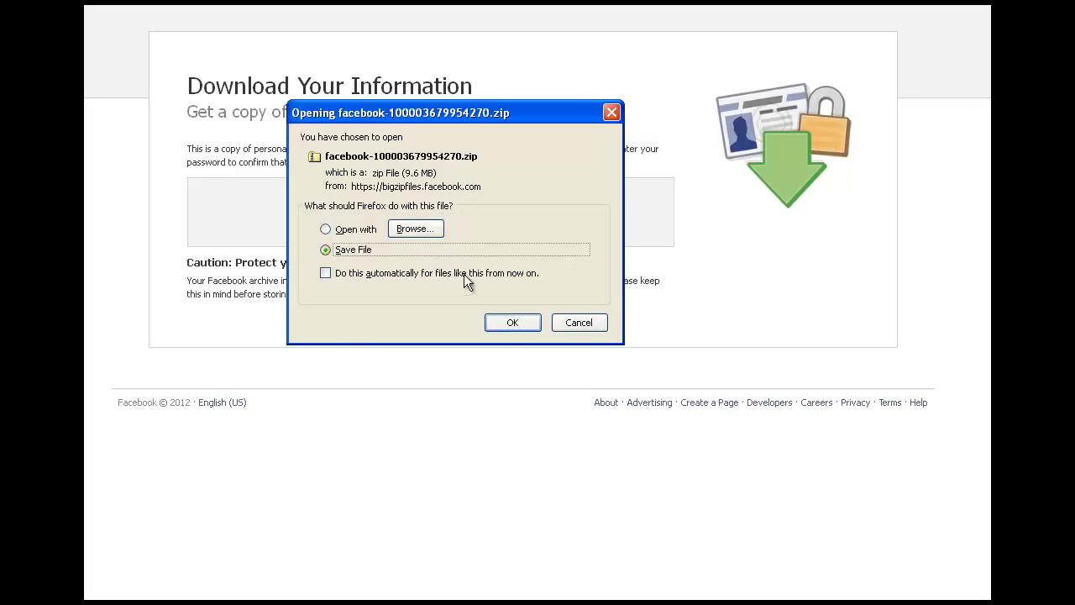
left_click(370, 233)
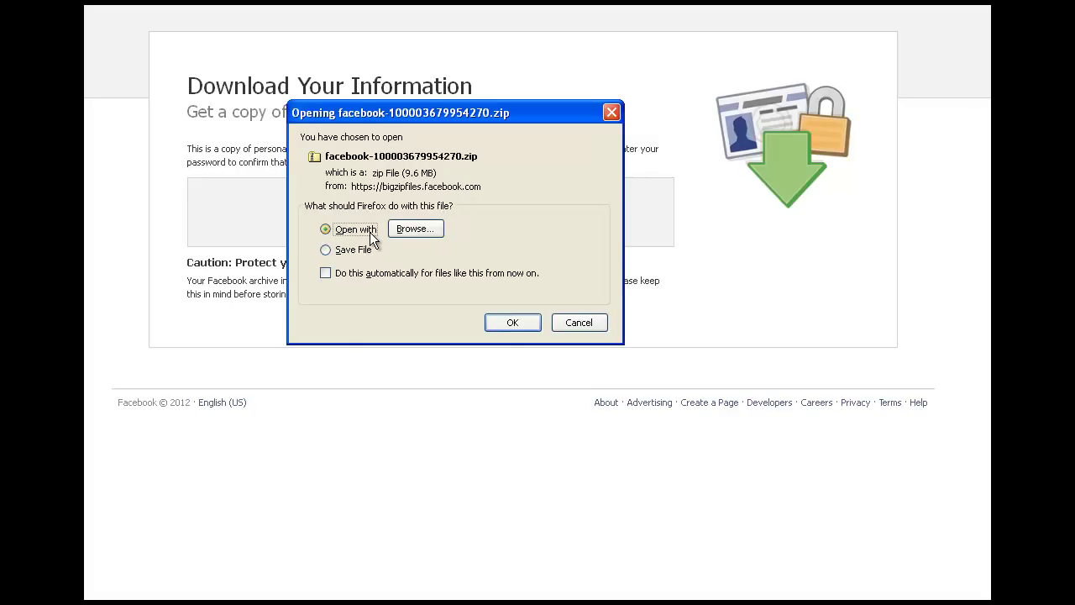
left_click(509, 322)
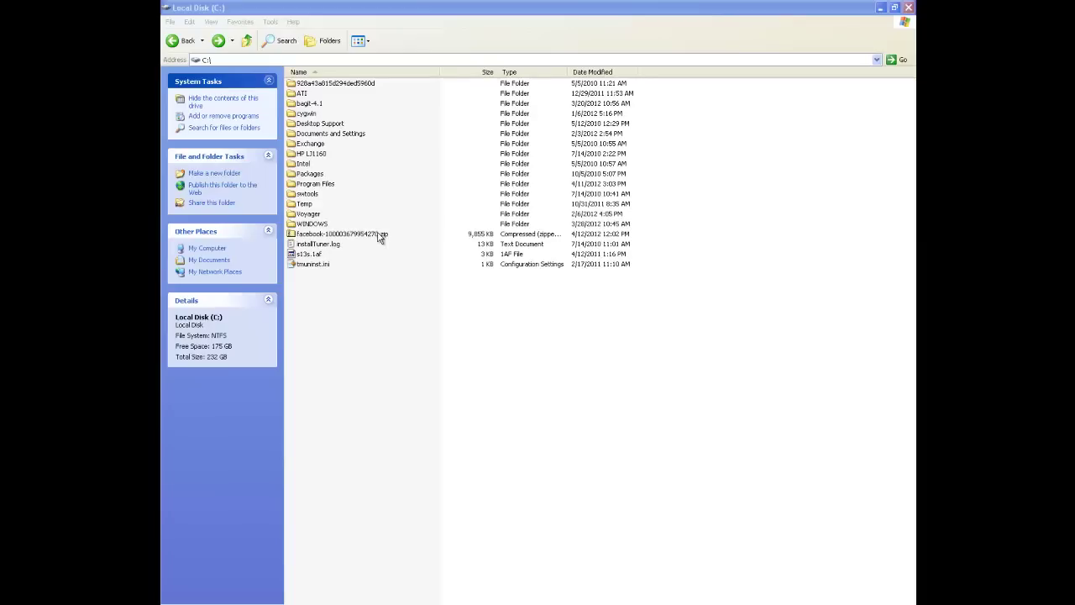
Step: Extract all files from the downloaded Facebook zip into the default destination folder on the C: drive
left_click(378, 233)
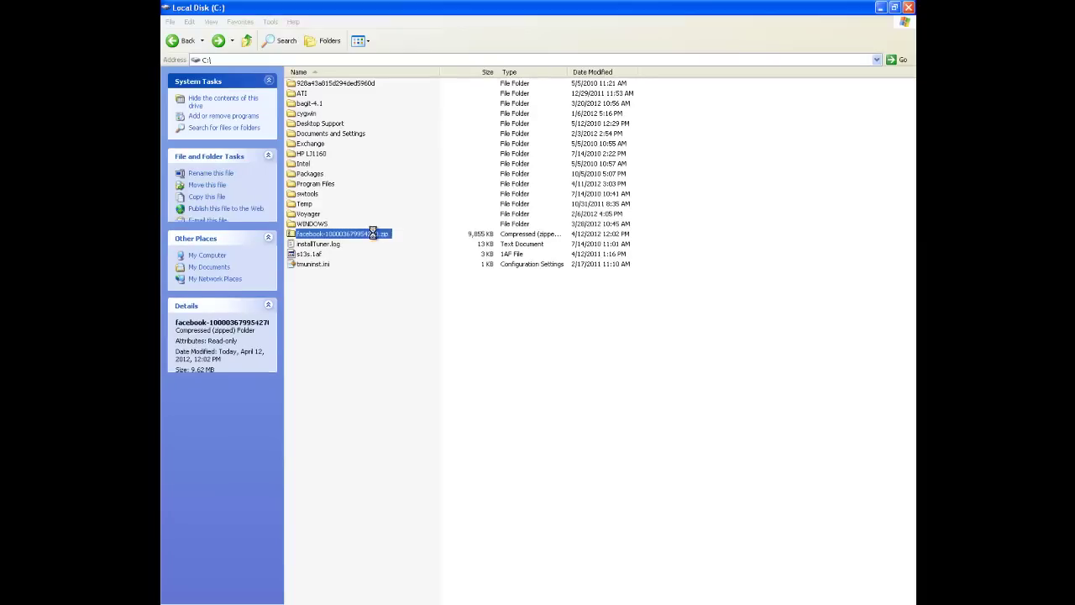
right_click(375, 234)
left_click(404, 284)
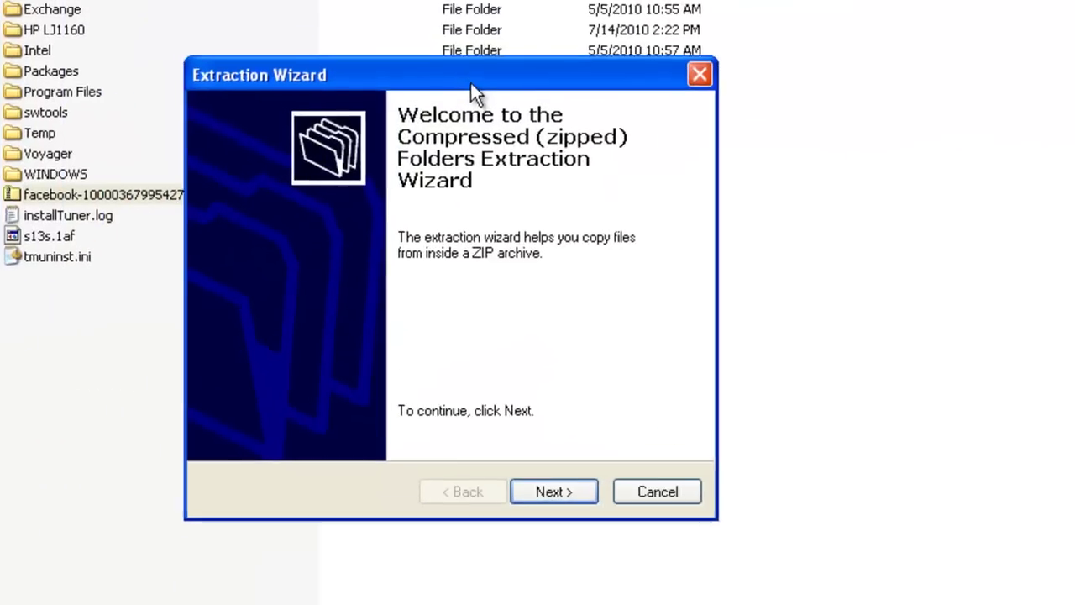
left_click(553, 502)
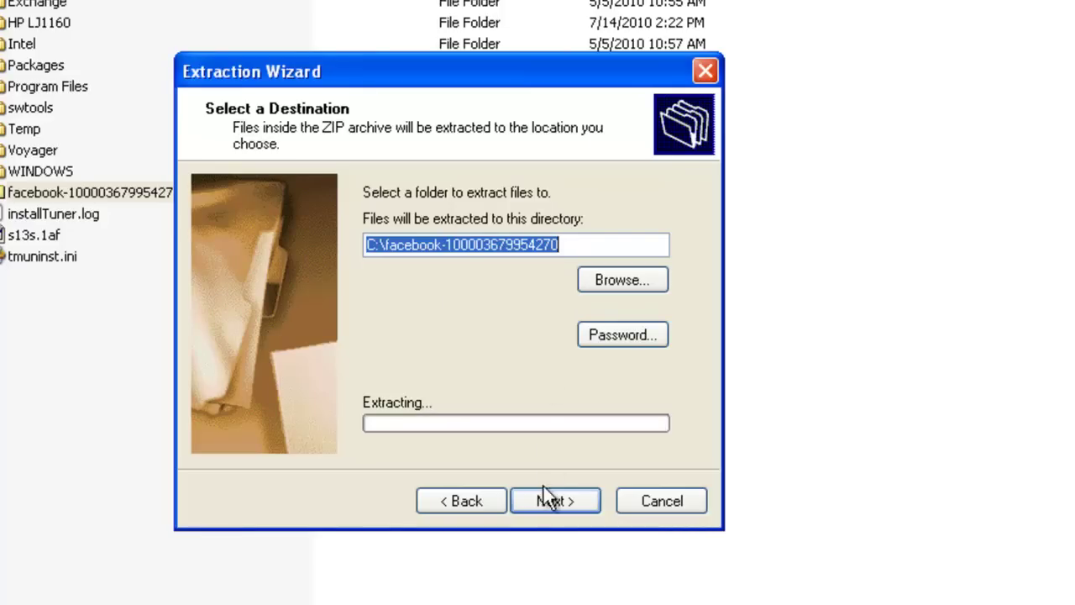
left_click(543, 497)
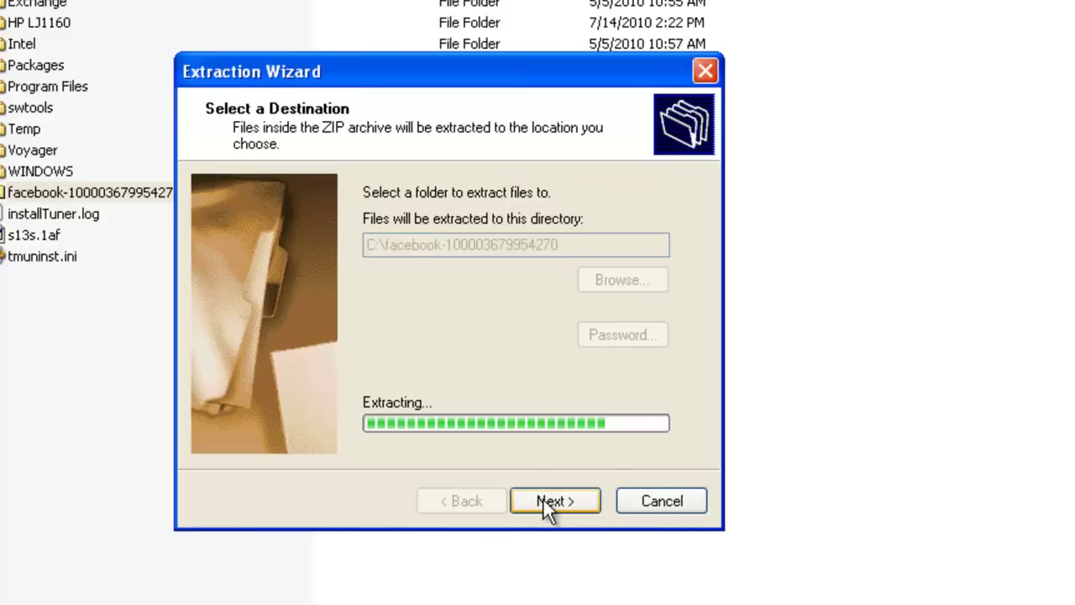
left_click(543, 499)
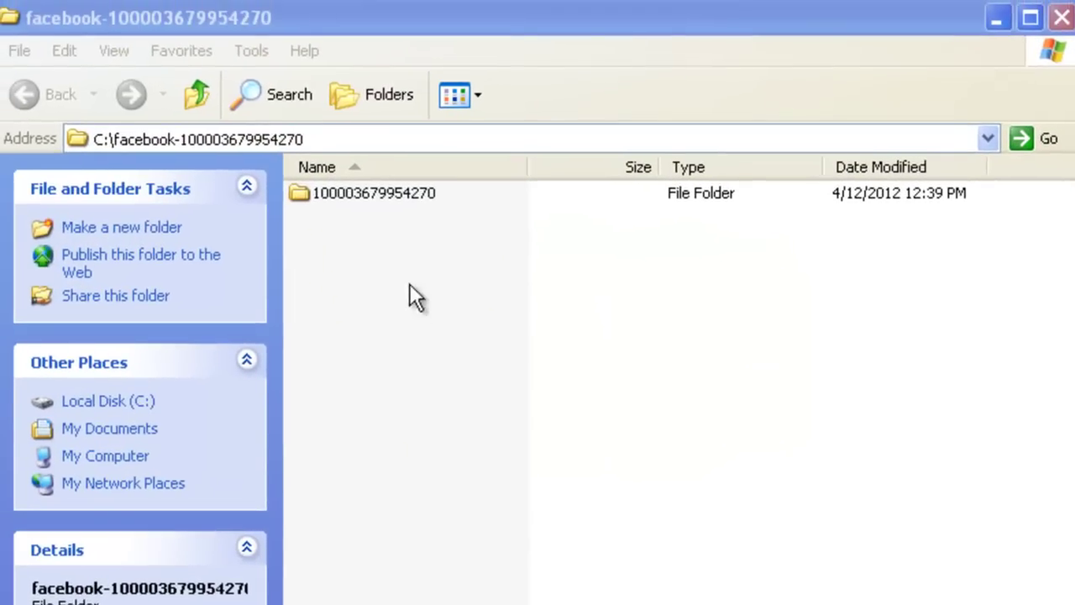
Step: Open the html folder inside the extracted archive and widen the Name column to show the full file names
double_click(393, 197)
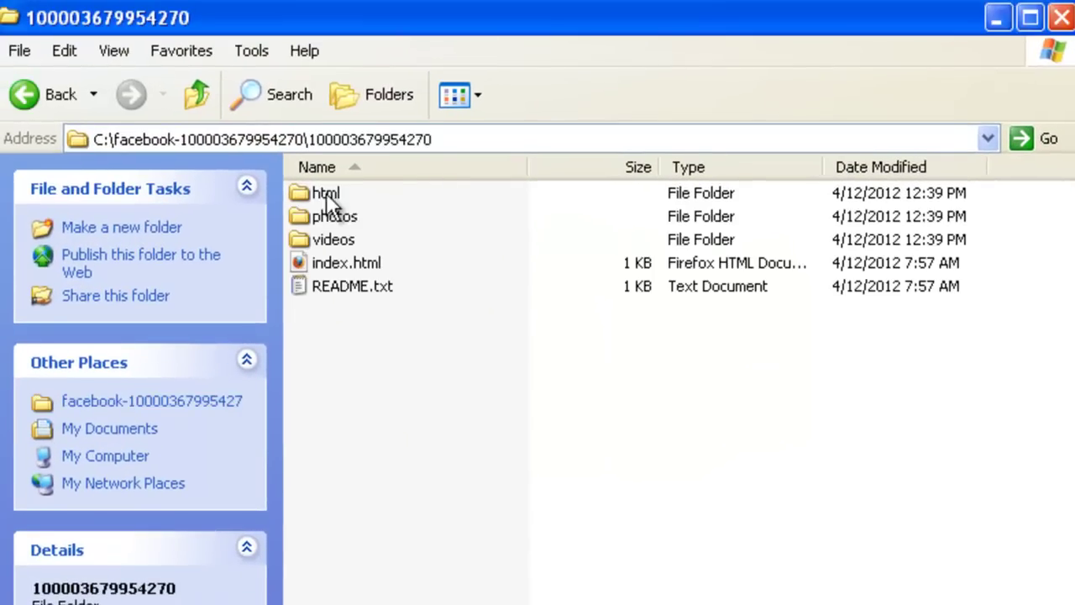
double_click(317, 195)
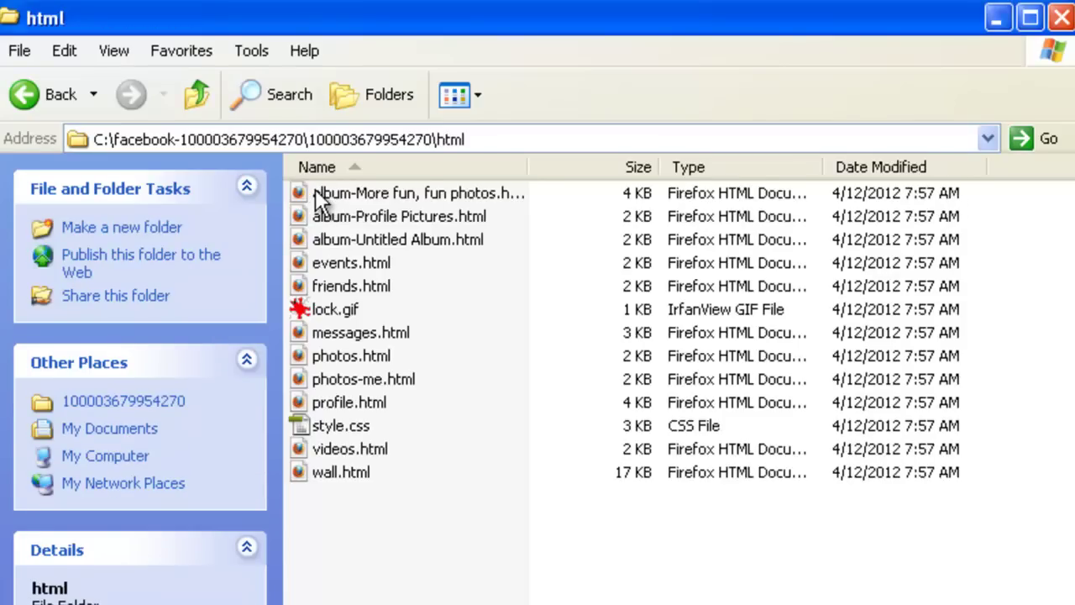
left_click_drag(525, 166, 600, 166)
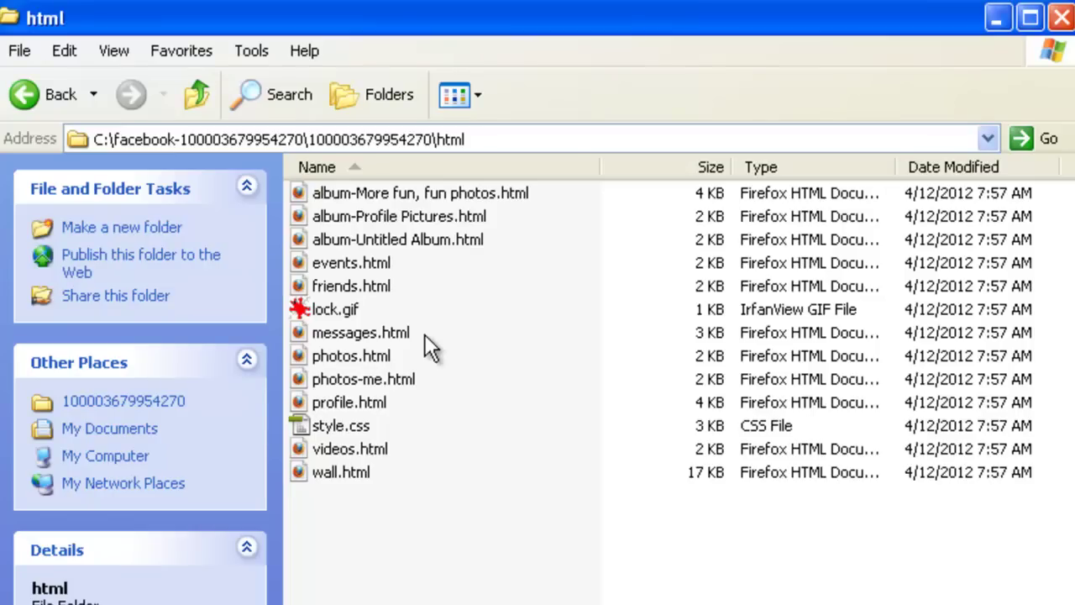
Step: Look through the "More fun, fun photos" album and the videos folder, ending back in the archive's main folder
left_click(210, 95)
double_click(335, 217)
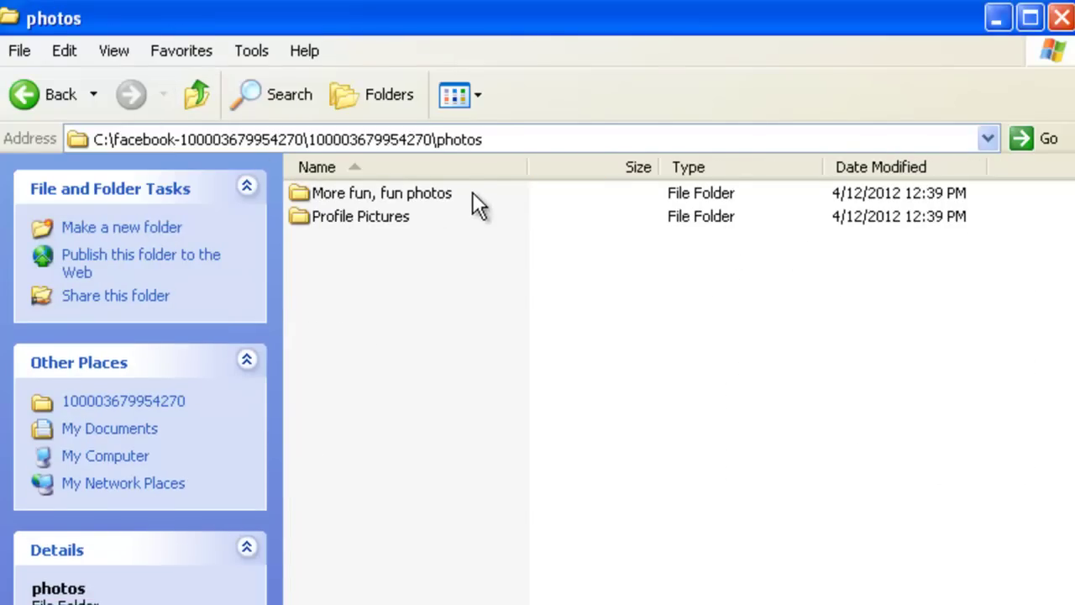
double_click(419, 194)
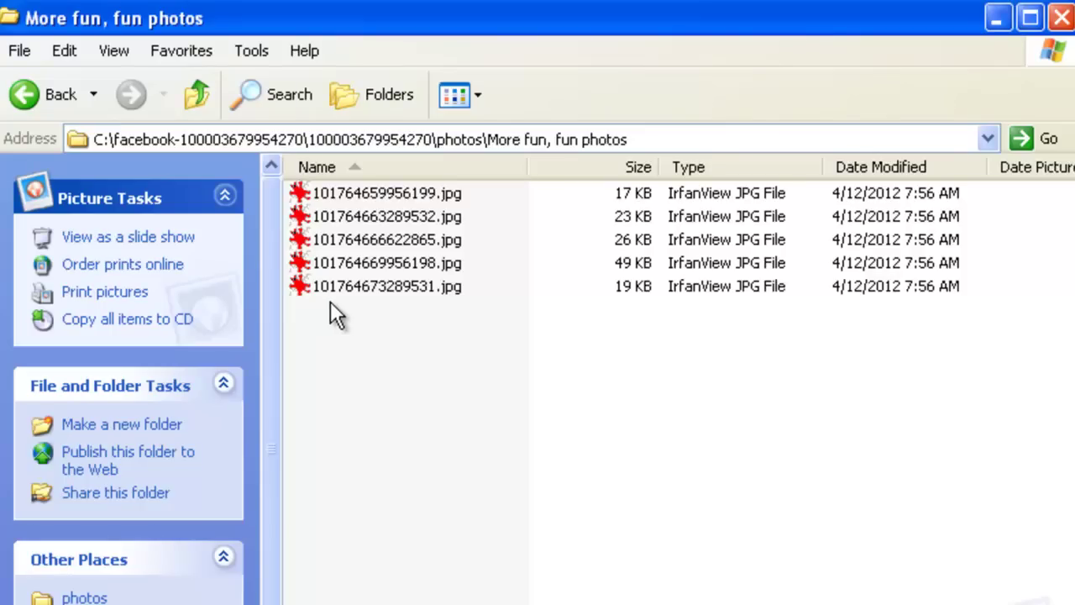
left_click(204, 94)
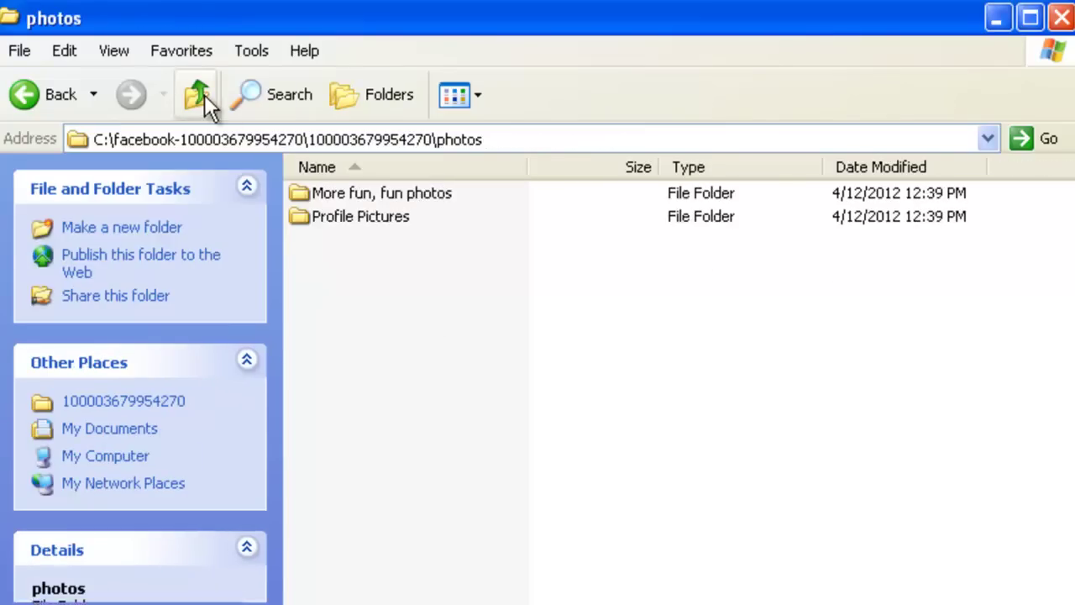
left_click(204, 94)
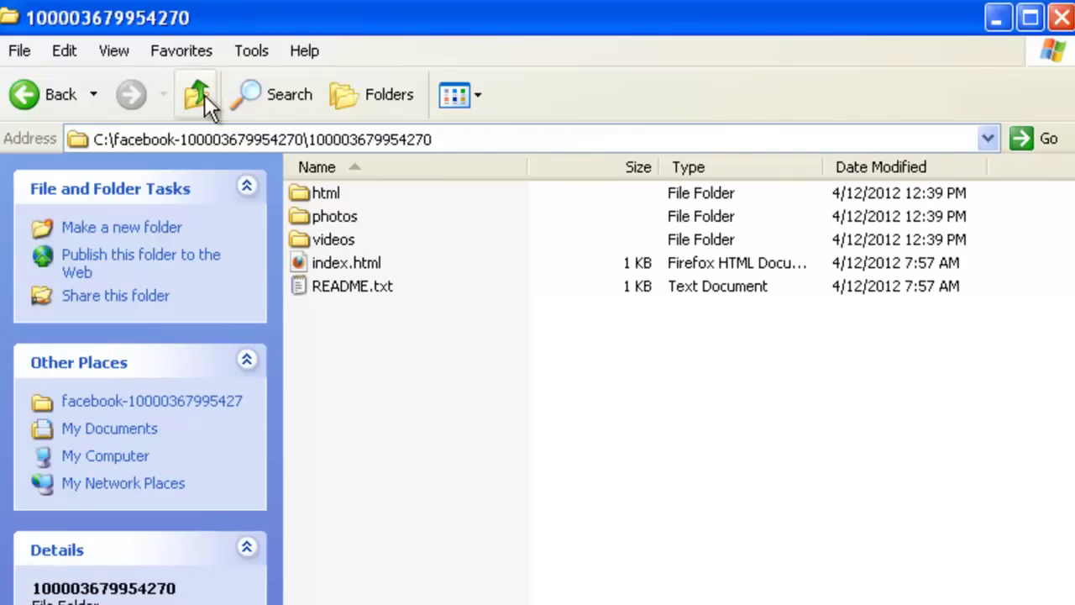
double_click(334, 241)
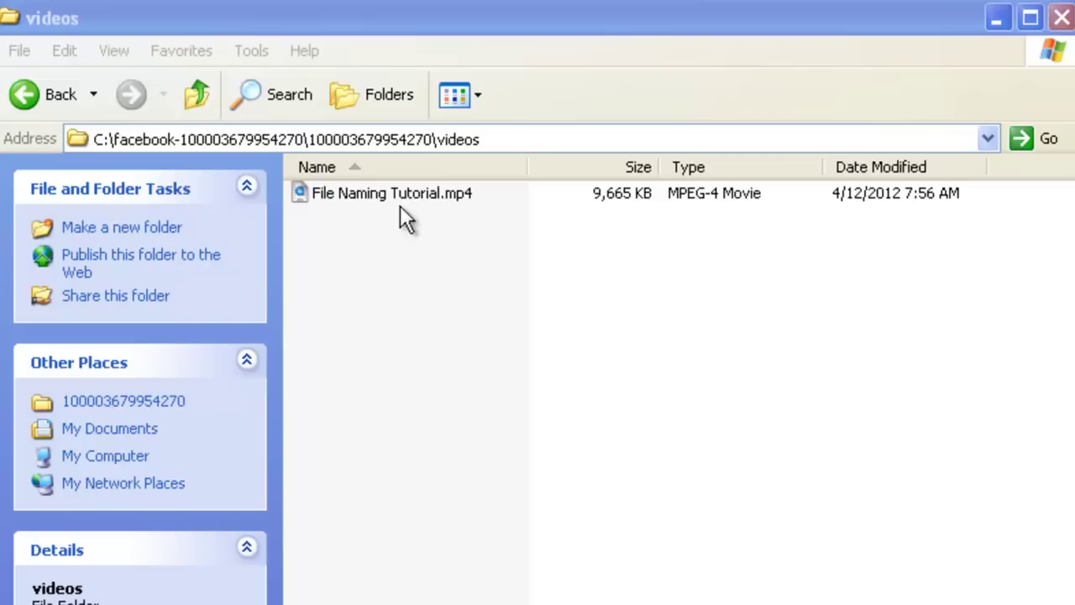
left_click(198, 97)
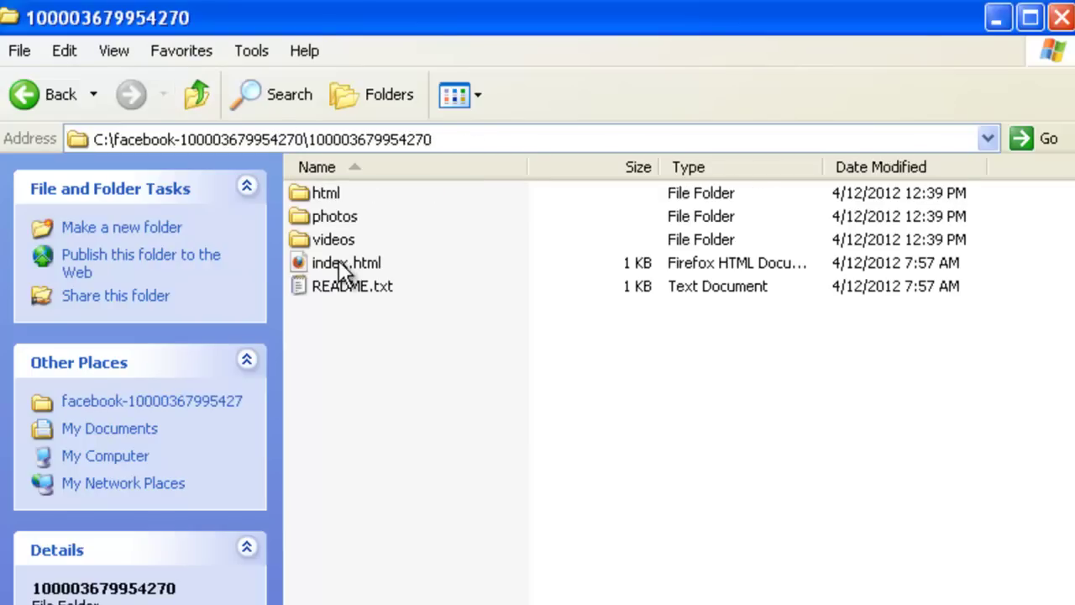
Step: Open the archive's index.html and README.txt files to view their contents
left_click(377, 262)
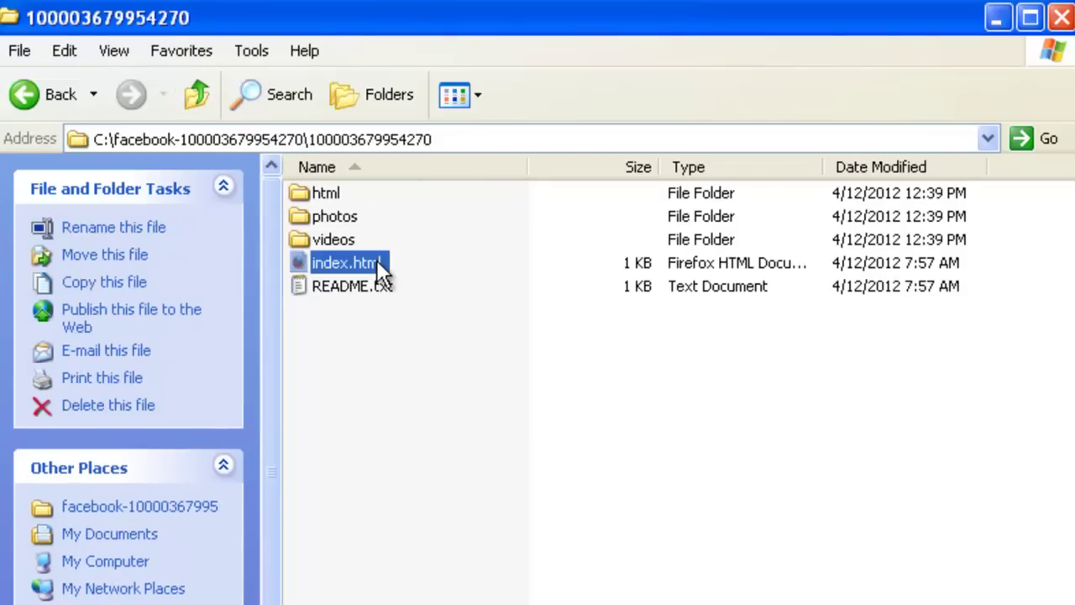
double_click(376, 261)
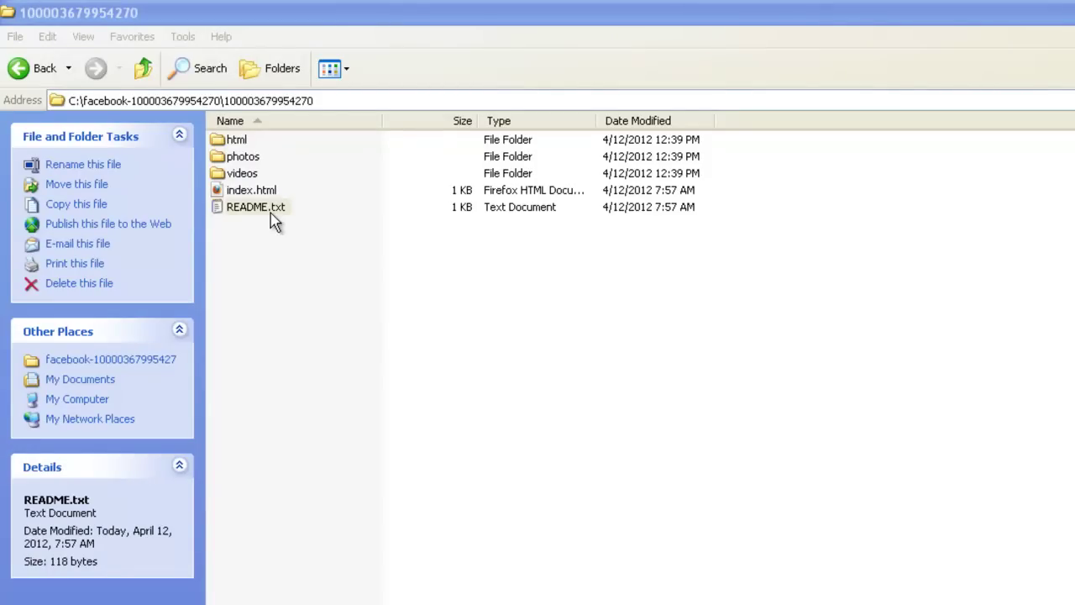
double_click(274, 215)
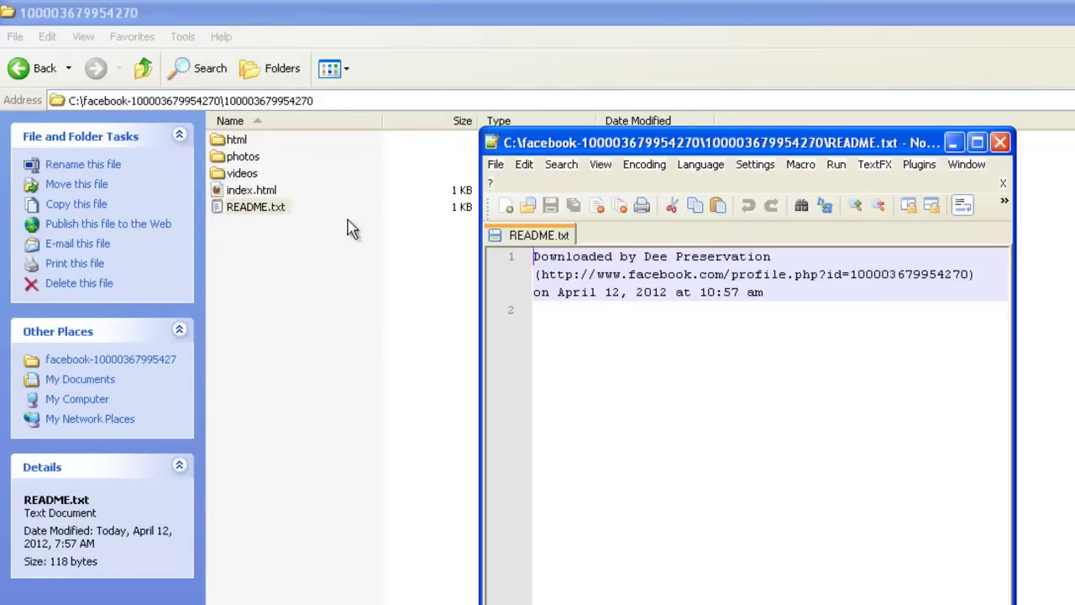